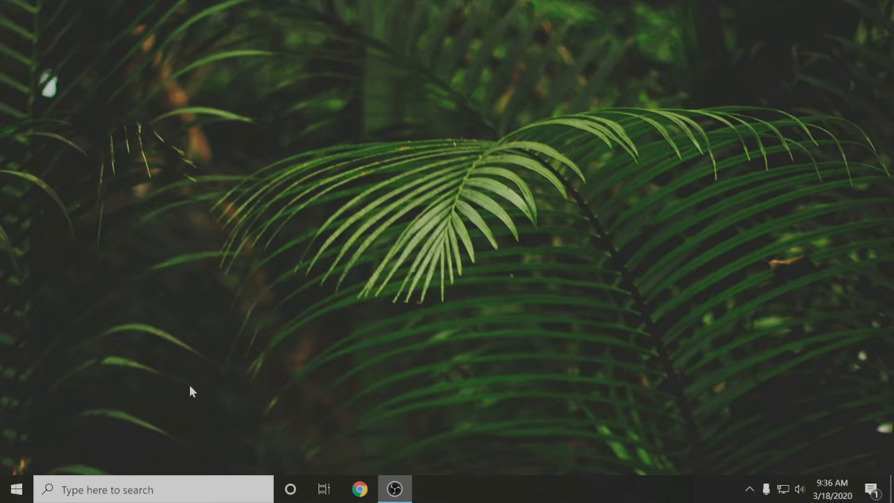
# Step: Open Chrome, search Google for "unity signup" and open the Create a Unity ID page
pyautogui.click(361, 493)
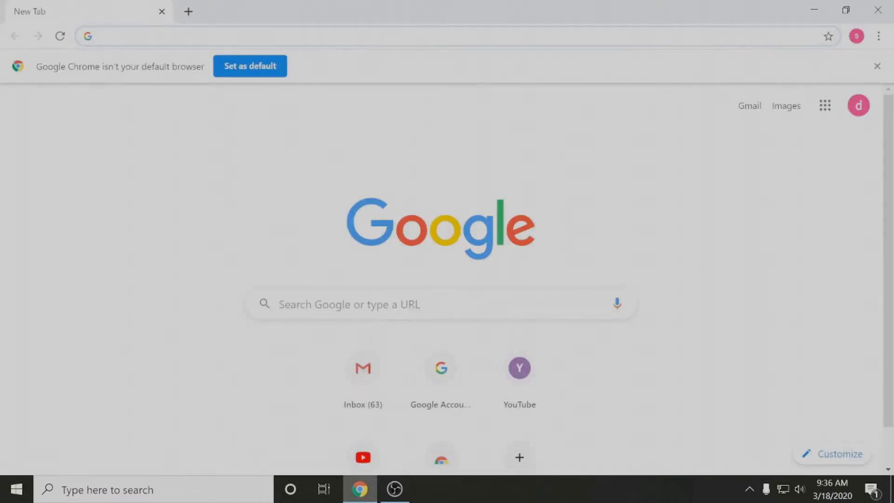
pyautogui.write('unity sign')
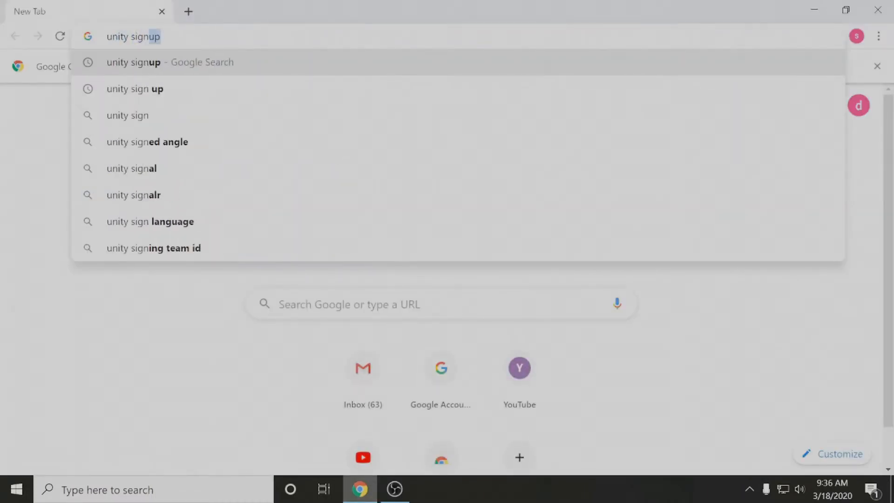
pyautogui.press('Return')
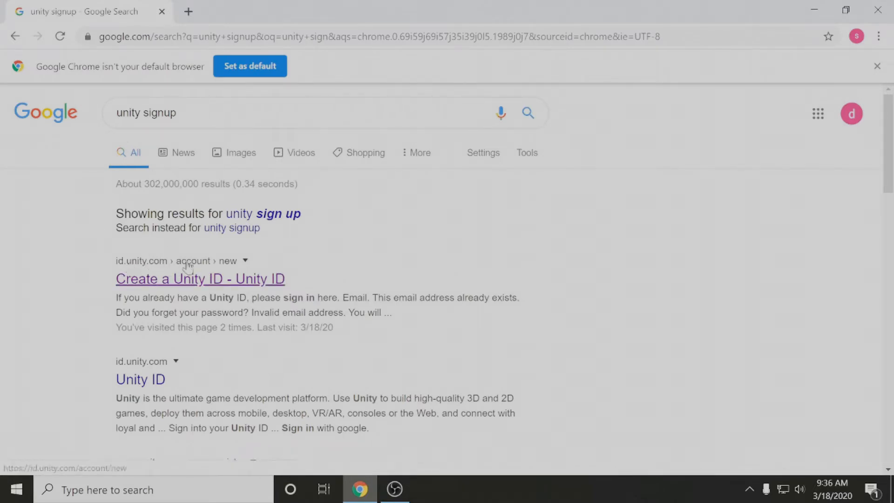
pyautogui.click(203, 277)
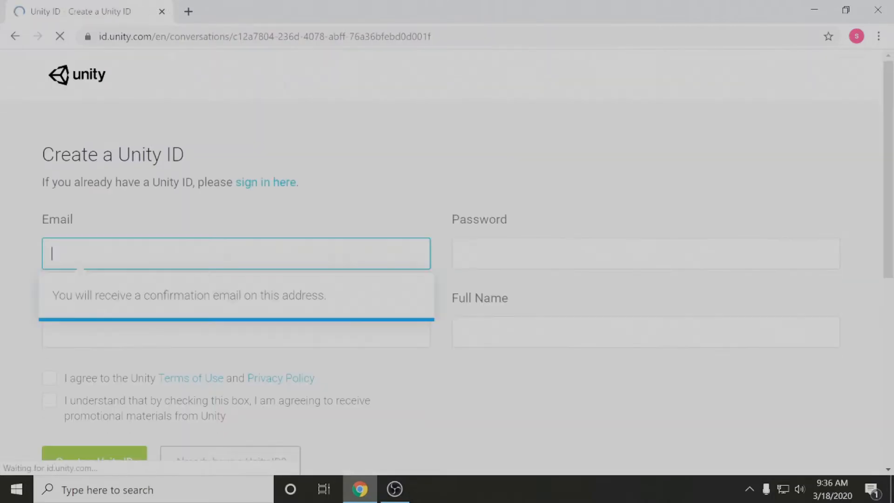
# Step: Look over the Unity ID registration form and sign in with Google instead of filling it in
pyautogui.scroll(-3, 249, 200)
pyautogui.scroll(2, 105, 132)
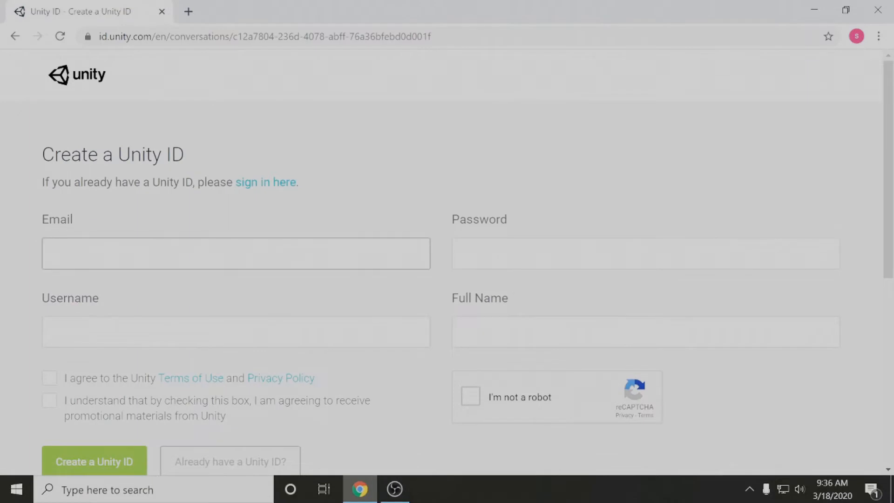
pyautogui.scroll(-3, 320, 354)
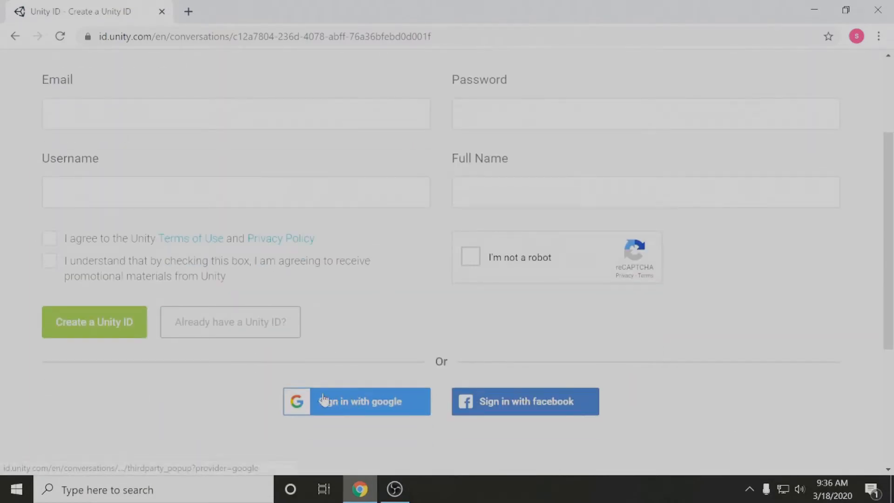
pyautogui.scroll(-3, 275, 350)
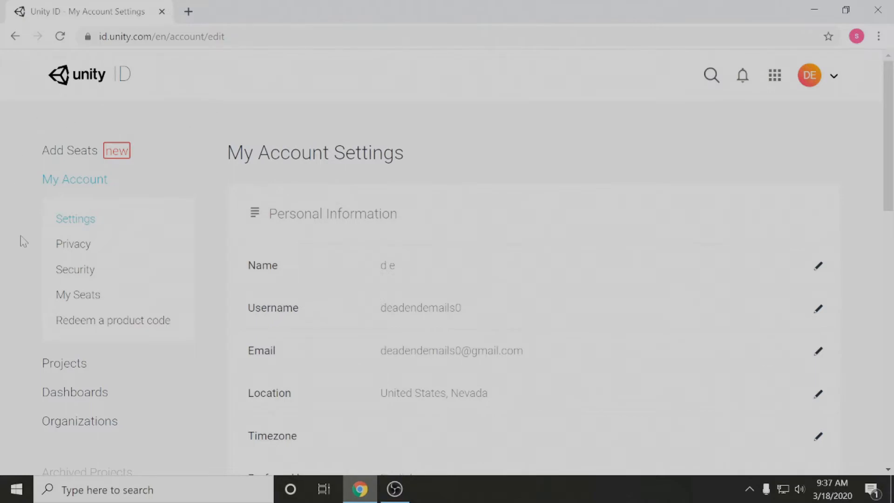
# Step: Look through the Unity account settings and open the Download Unity page from the account
pyautogui.scroll(-15, 22, 292)
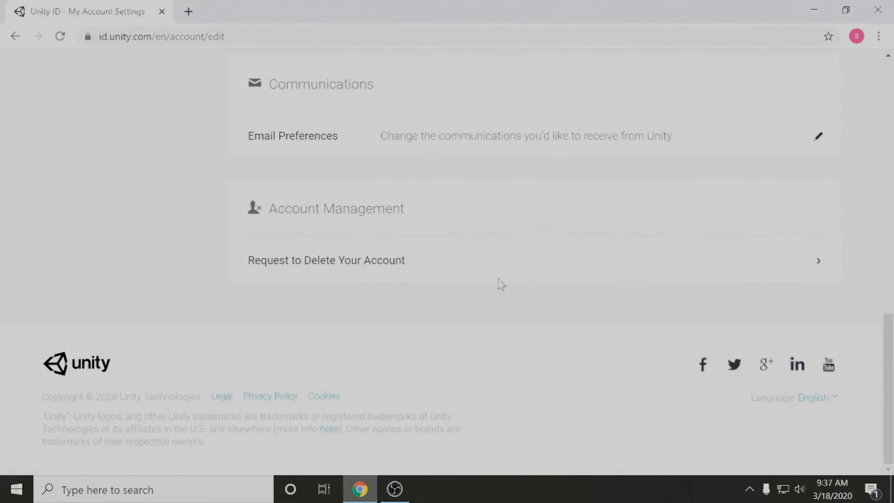
pyautogui.scroll(15, 501, 284)
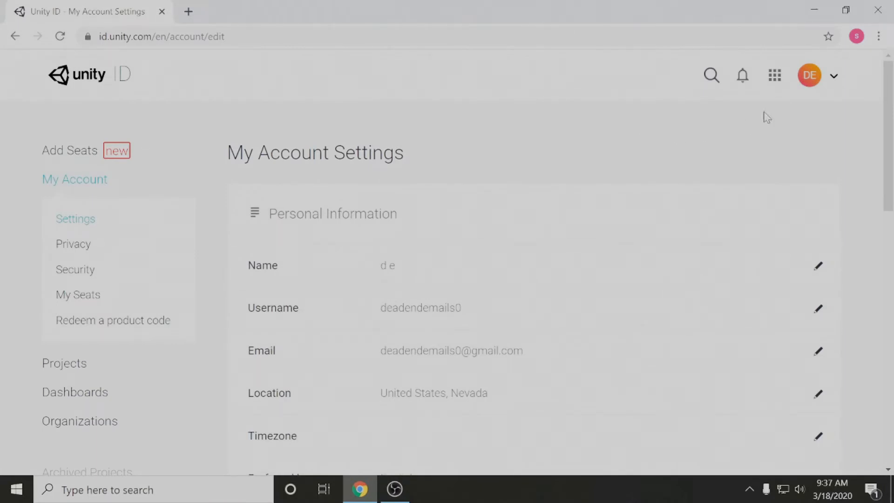
pyautogui.click(833, 79)
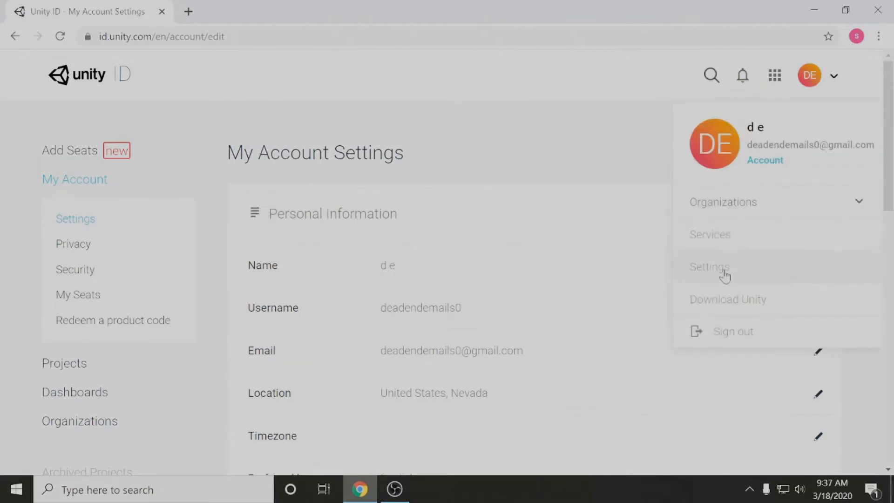
pyautogui.click(716, 300)
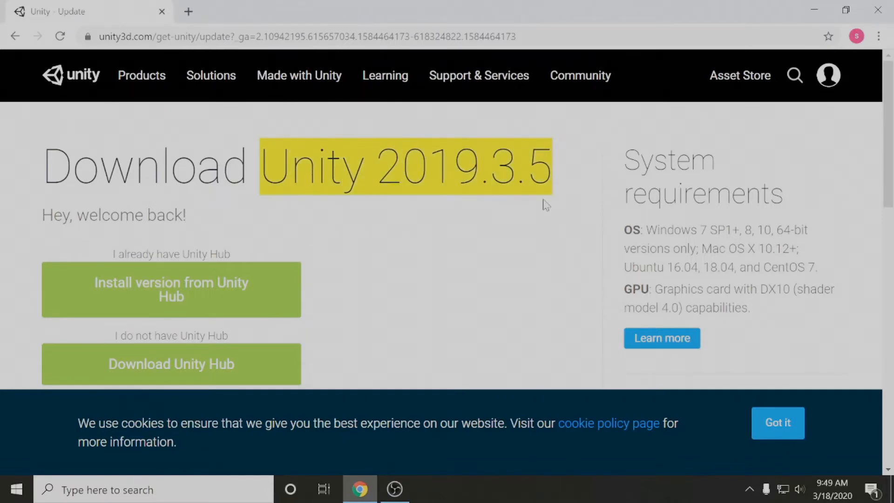
# Step: Download the Unity Hub installer from the Unity 2019.3.5 download page
pyautogui.scroll(-1, 465, 245)
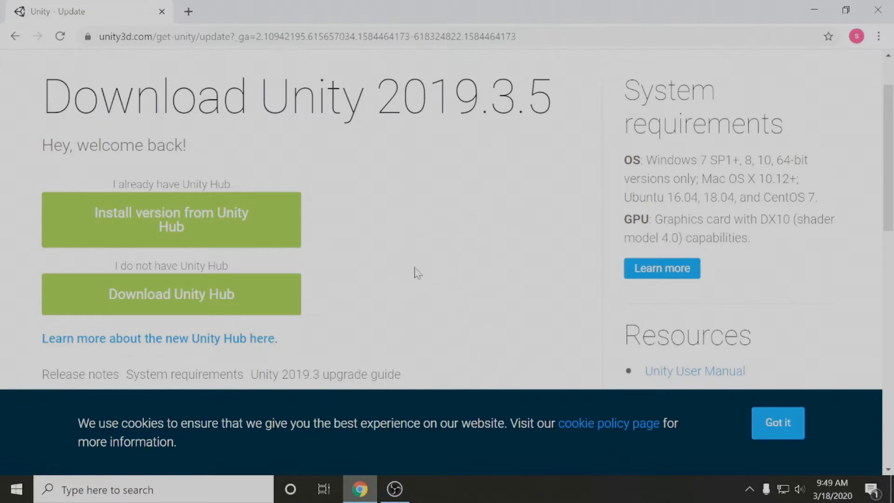
pyautogui.click(172, 293)
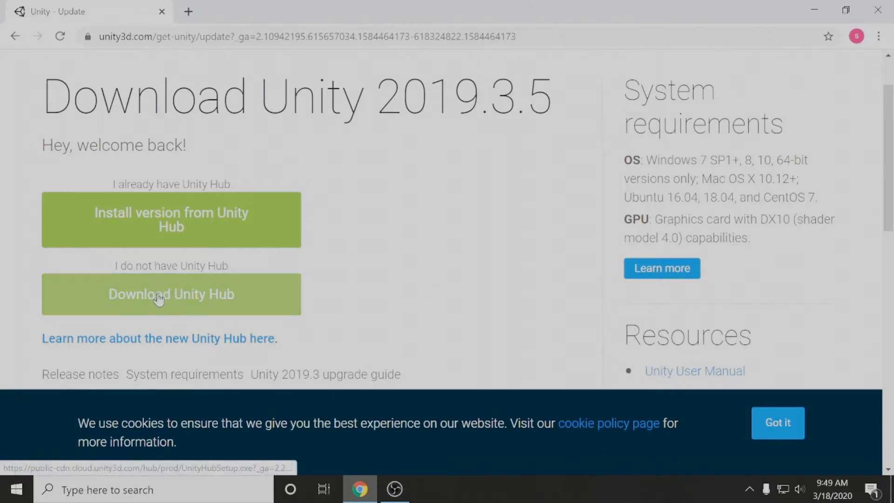
pyautogui.click(181, 303)
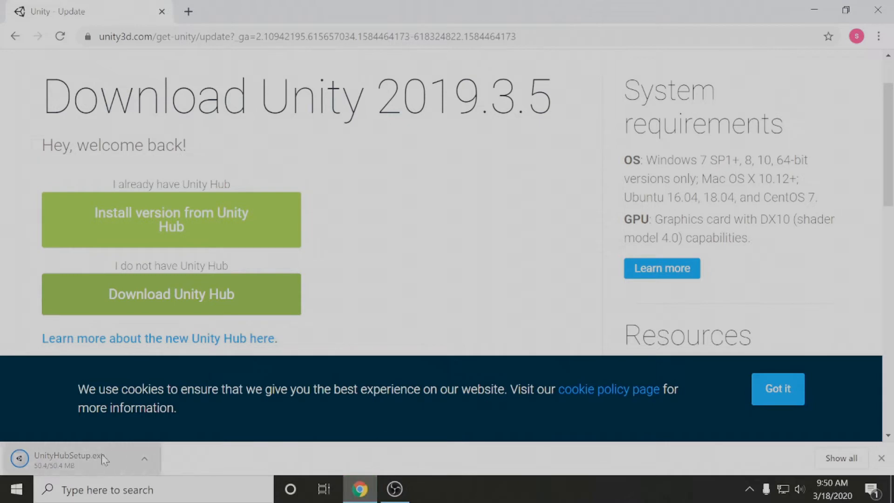
# Step: Run UnityHubSetup.exe, accept the license agreement and install Unity Hub in C:\Program Files\Unity Hub
pyautogui.click(101, 454)
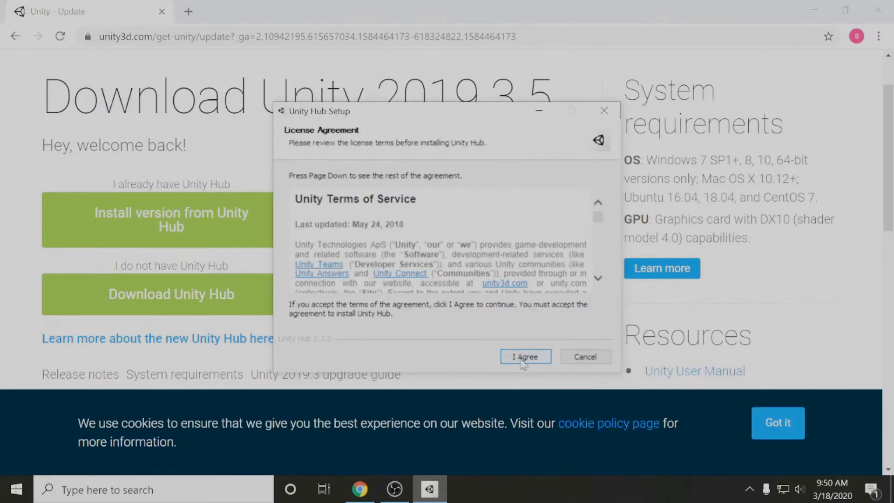
pyautogui.click(525, 356)
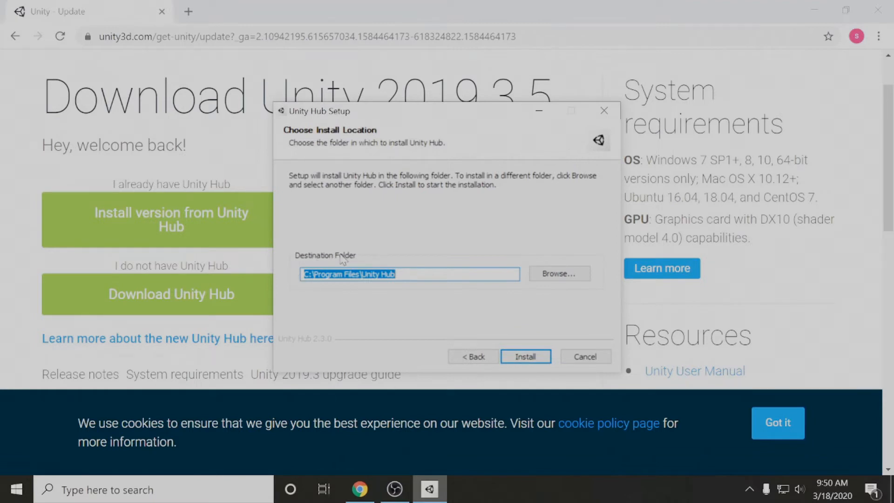
pyautogui.click(525, 358)
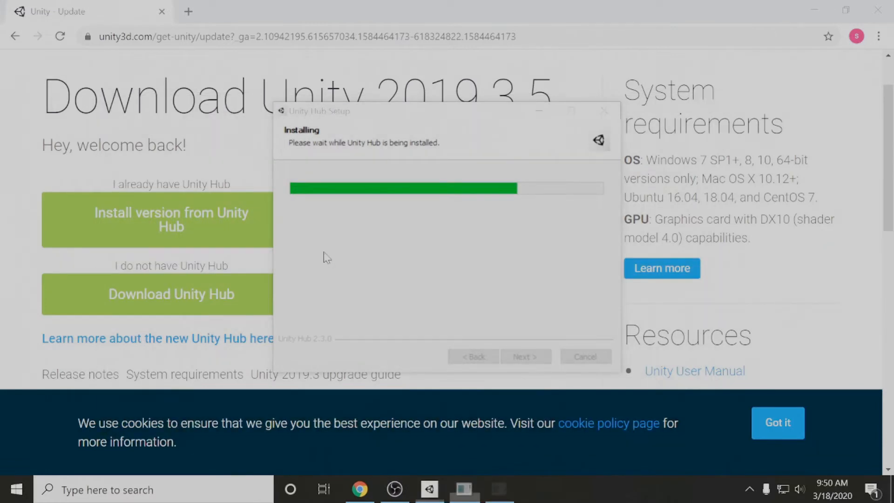
pyautogui.click(508, 356)
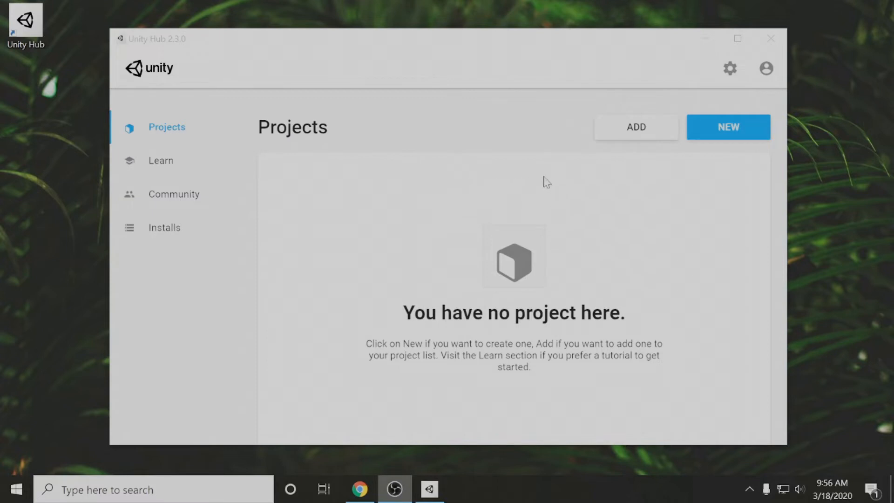
# Step: Sign in to Unity Hub using the Google account
pyautogui.click(766, 70)
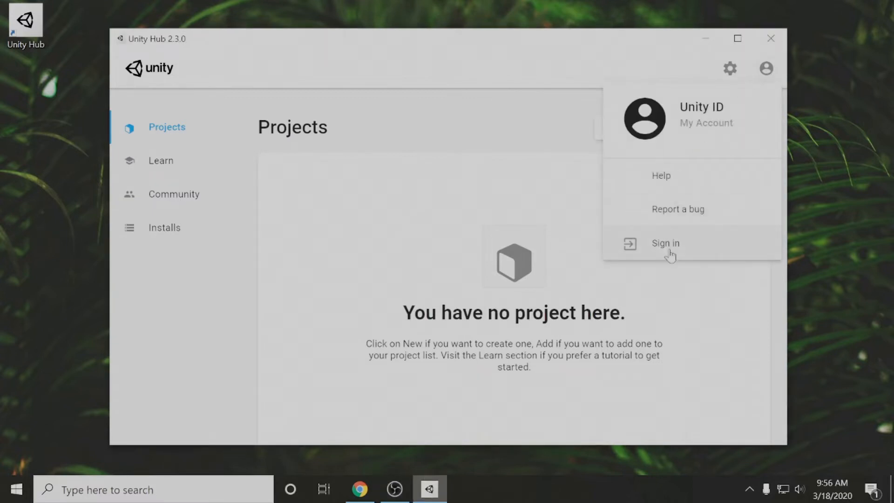
pyautogui.click(672, 251)
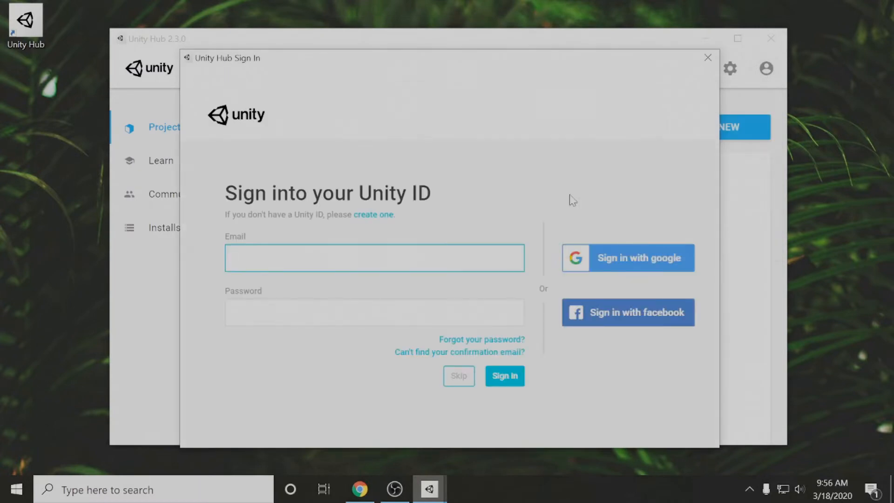
pyautogui.click(607, 261)
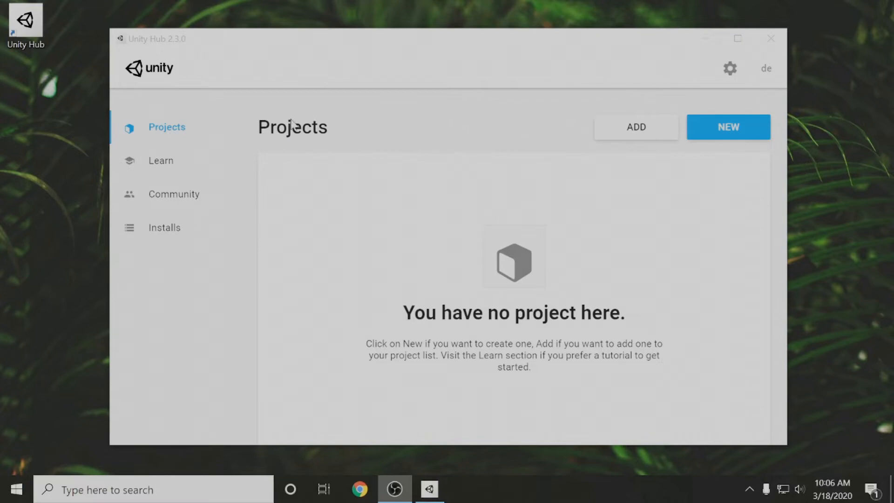
# Step: Start adding a Unity version to the installs and choose Unity 2018.4.19f1 (LTS)
pyautogui.click(158, 239)
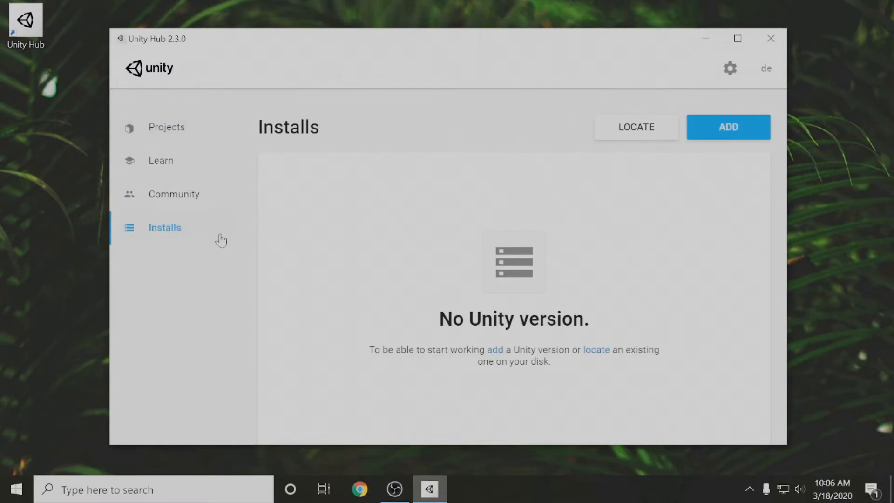
pyautogui.click(748, 136)
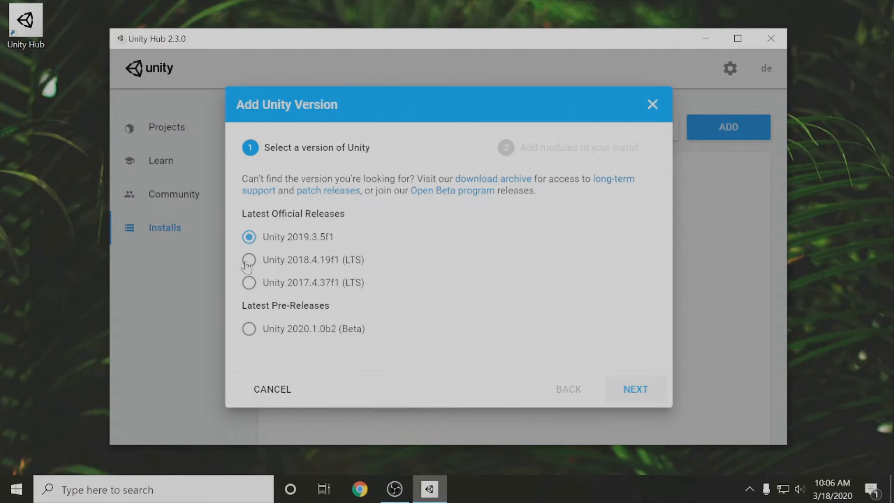
pyautogui.click(249, 263)
pyautogui.click(642, 393)
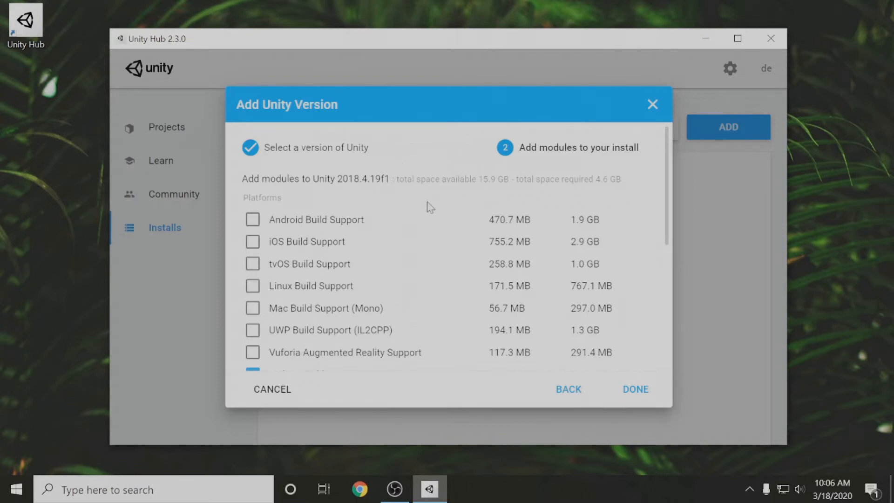
# Step: Add the Android, Linux, Mac (Mono) and Windows (IL2CPP) build support modules to the install
pyautogui.scroll(-3, 428, 208)
pyautogui.scroll(2, 423, 209)
pyautogui.scroll(2, 284, 188)
pyautogui.scroll(-2, 278, 235)
pyautogui.click(253, 216)
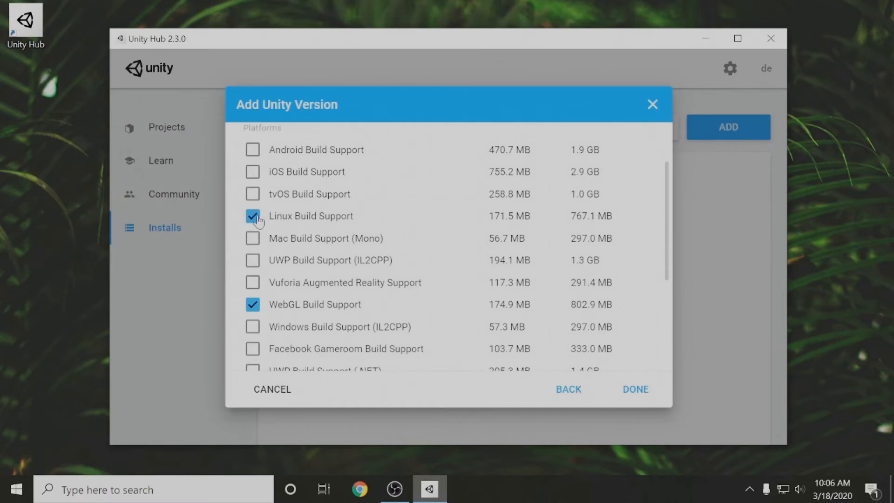
pyautogui.click(252, 150)
pyautogui.click(253, 238)
pyautogui.click(252, 326)
# Step: Review the full module list, including documentation and language packs, and start the Unity 2018.4.19f1 installation
pyautogui.scroll(-3, 321, 308)
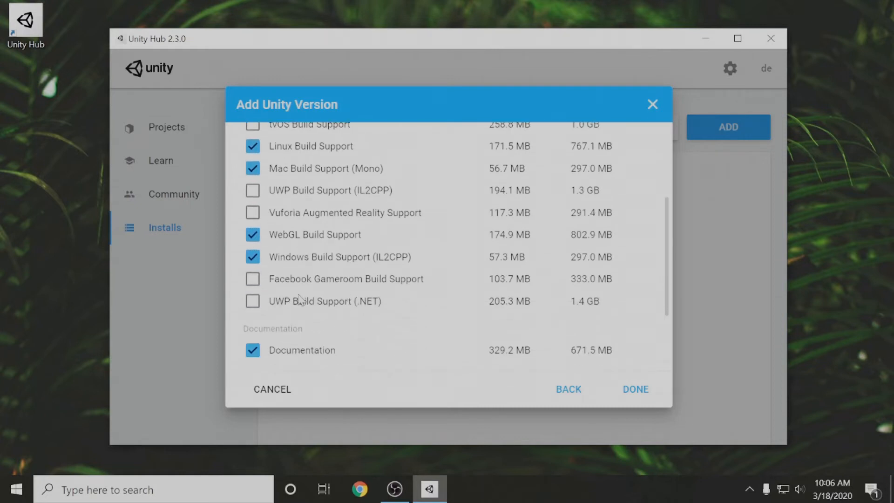
pyautogui.scroll(3, 353, 264)
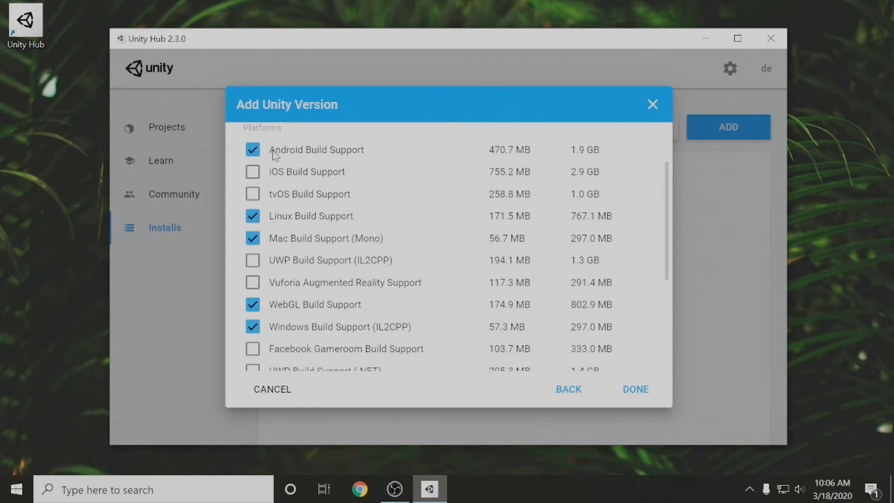
pyautogui.scroll(-6, 298, 320)
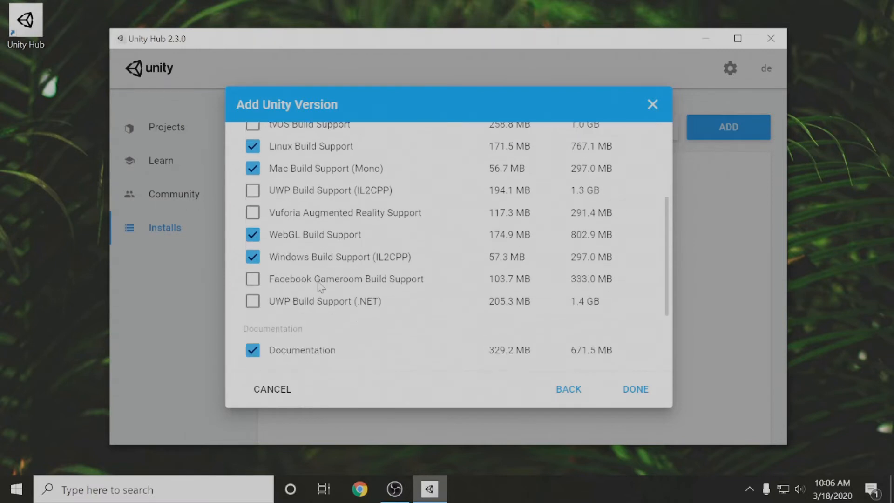
pyautogui.scroll(-2, 331, 219)
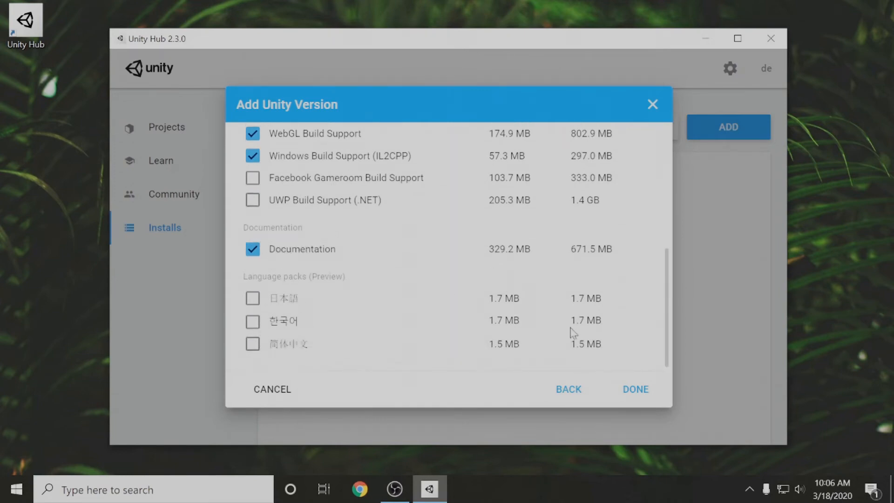
pyautogui.click(636, 390)
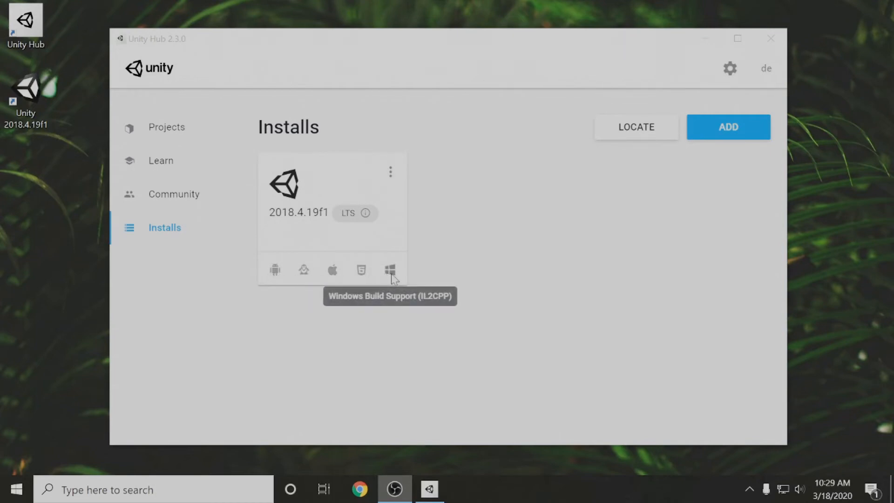
# Step: Check the management options offered for the installed Unity 2018.4.19f1 version without applying any
pyautogui.click(392, 175)
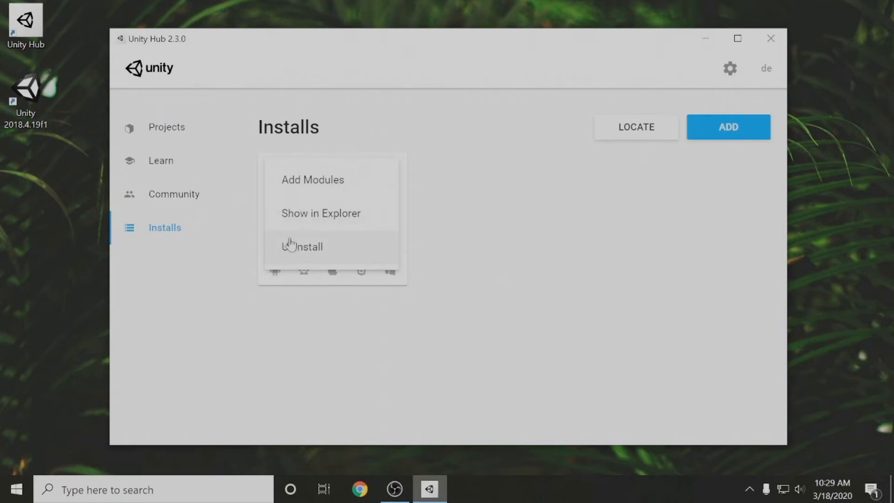
pyautogui.click(433, 244)
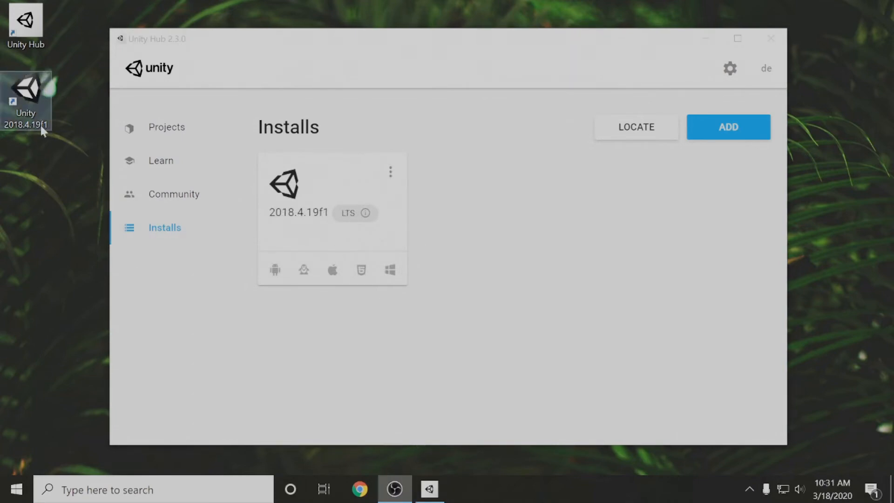
# Step: Delete the Unity 2018.4.19f1 desktop shortcut and show the Projects list in Unity Hub
pyautogui.click(35, 102)
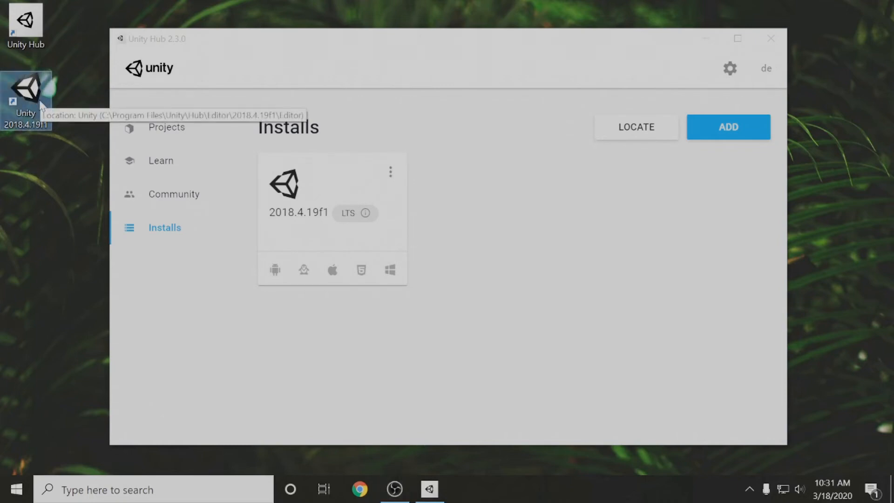
pyautogui.press('Delete')
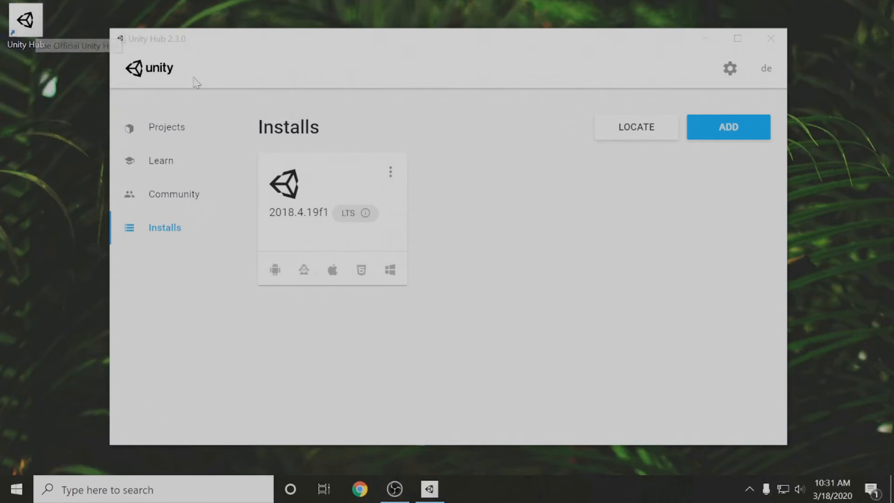
pyautogui.click(170, 129)
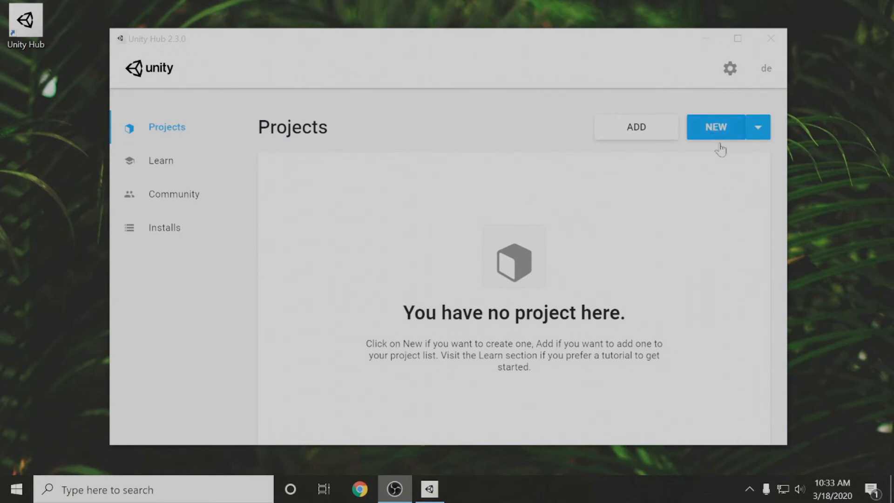
# Step: Create a new 3D project named Test Project with Unity 2018.4.19f1, stored in C:\Users\Video Recordings
pyautogui.click(759, 130)
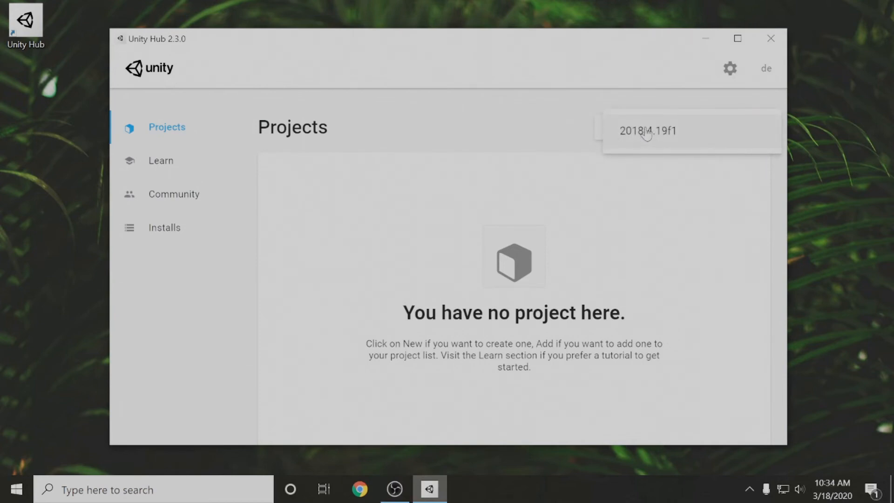
pyautogui.click(646, 132)
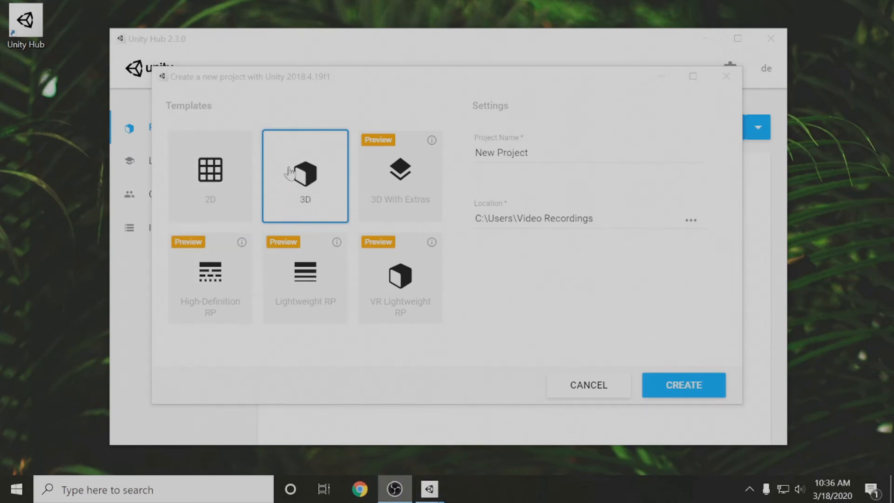
pyautogui.moveTo(529, 153); pyautogui.dragTo(450, 159)
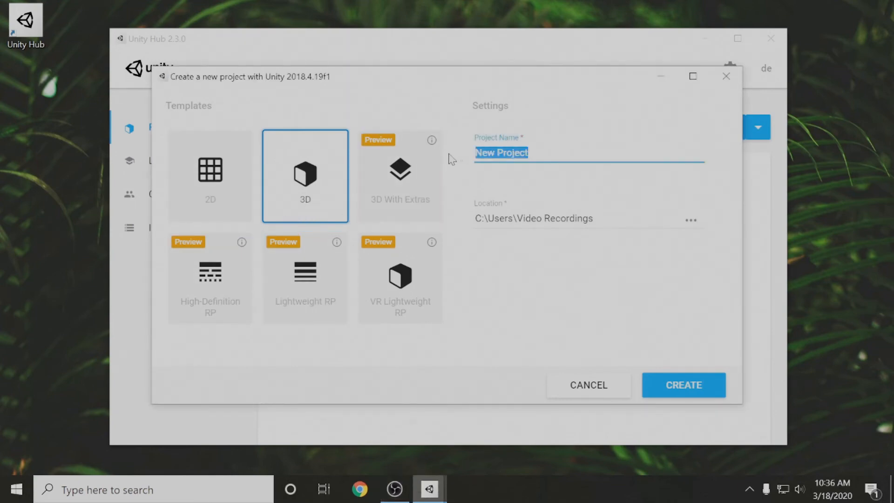
pyautogui.write('Test')
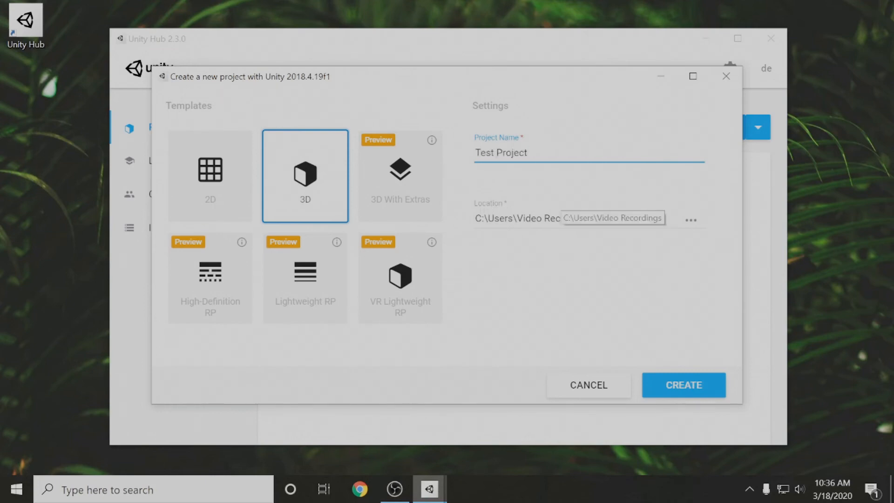
pyautogui.click(565, 282)
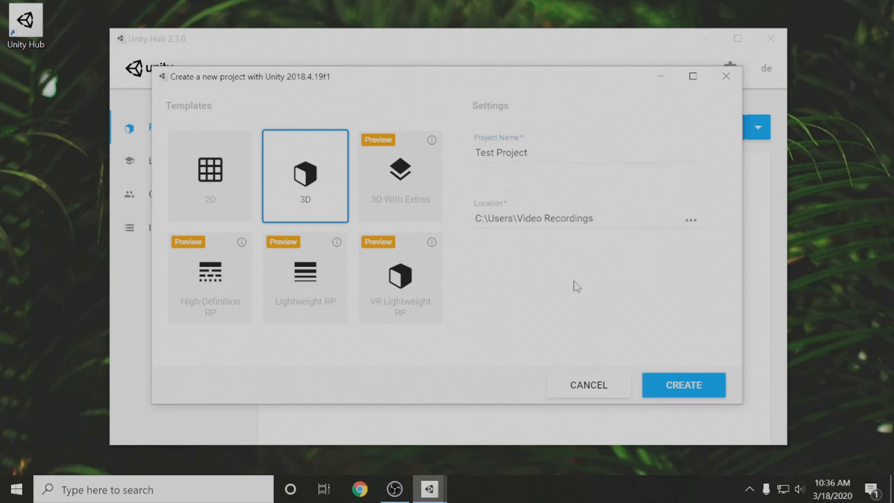
pyautogui.click(677, 390)
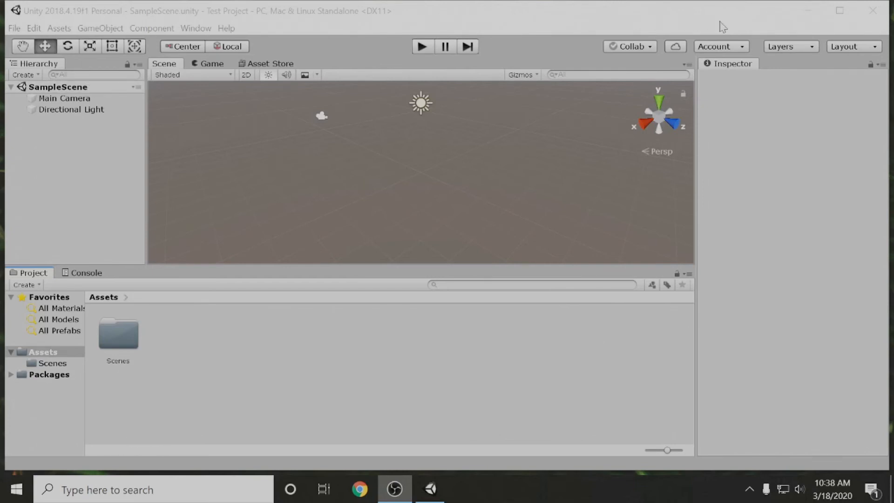
# Step: Review the platforms listed in Test Project's Build Settings without changing any, and close the settings
pyautogui.click(45, 16)
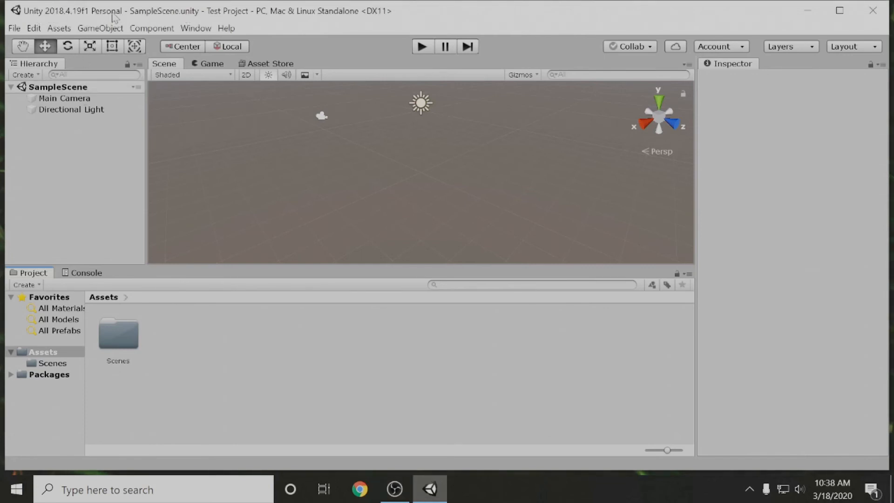
pyautogui.click(17, 28)
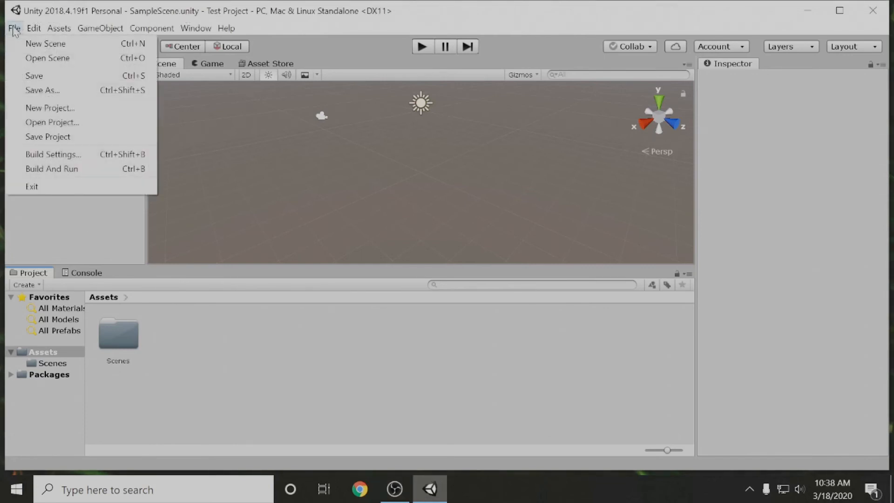
pyautogui.click(47, 155)
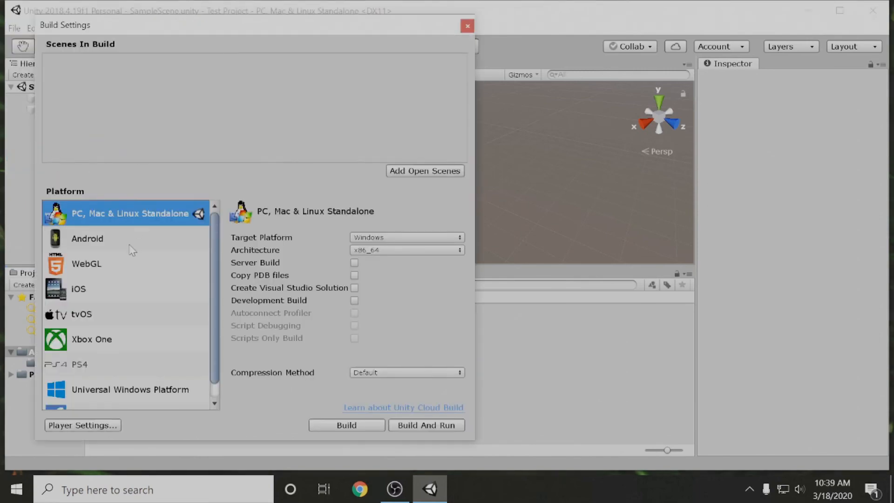
pyautogui.scroll(-2, 128, 260)
pyautogui.scroll(2, 103, 277)
pyautogui.click(464, 26)
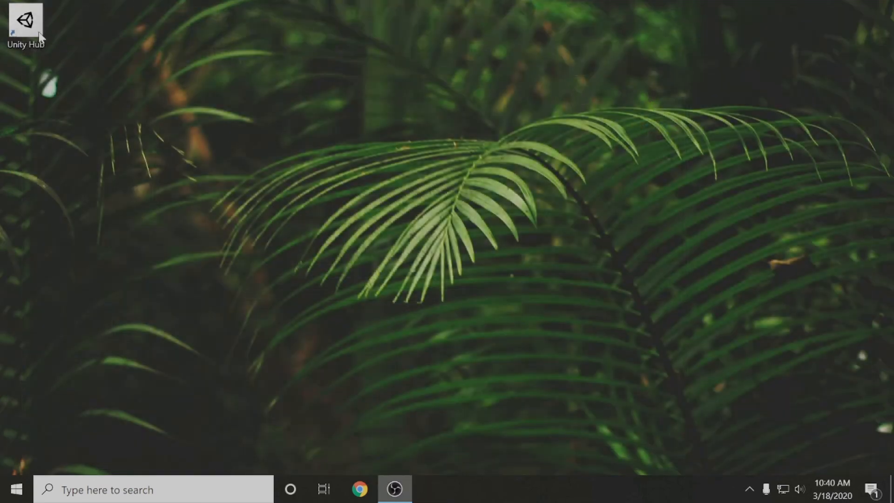
# Step: Reopen Unity Hub and check the target platforms offered for Test Project, keeping Current platform
pyautogui.doubleClick(39, 35)
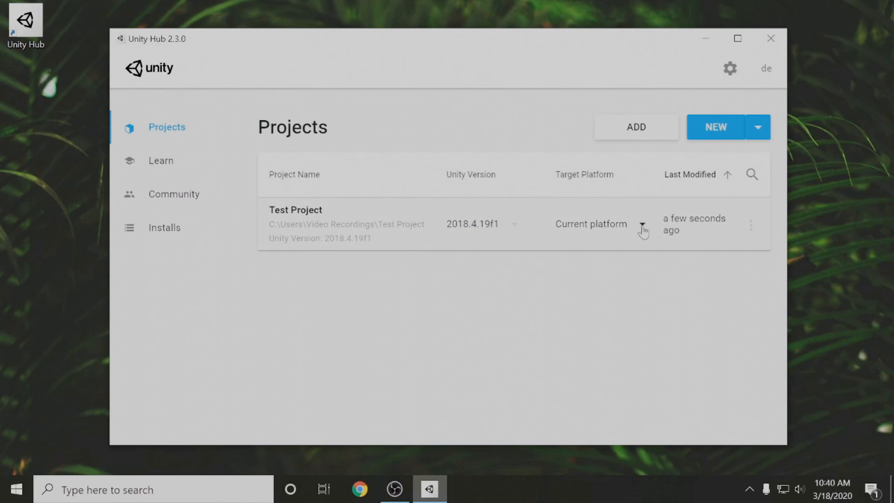
pyautogui.click(638, 230)
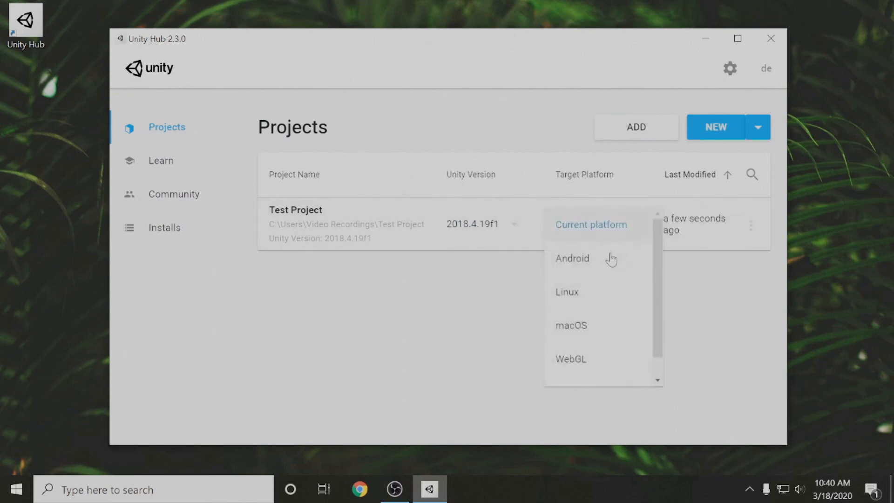
pyautogui.scroll(-2, 610, 258)
pyautogui.scroll(2, 610, 262)
pyautogui.click(644, 215)
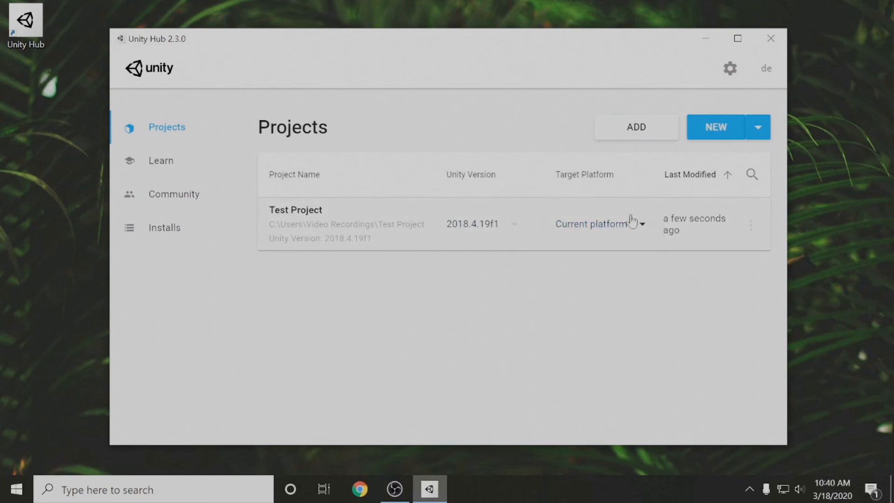
# Step: Check the management options offered for Test Project in the project list without applying any, and close Unity Hub
pyautogui.click(751, 227)
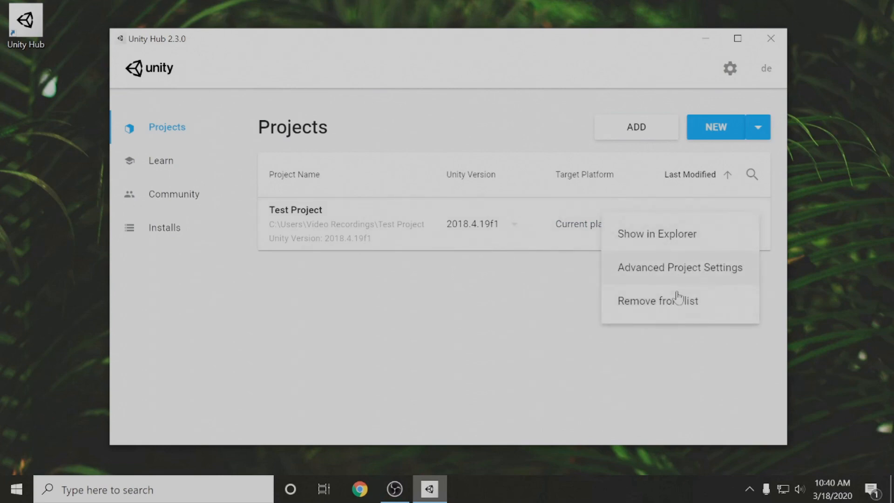
pyautogui.click(611, 343)
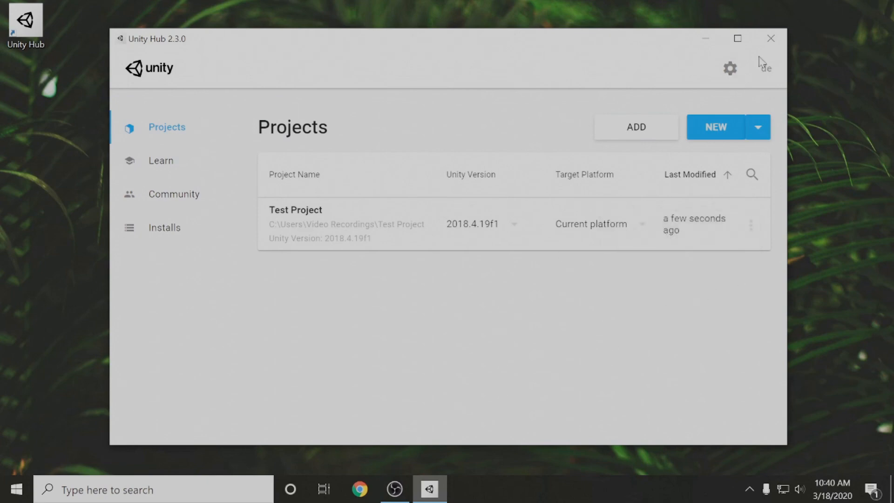
pyautogui.click(770, 38)
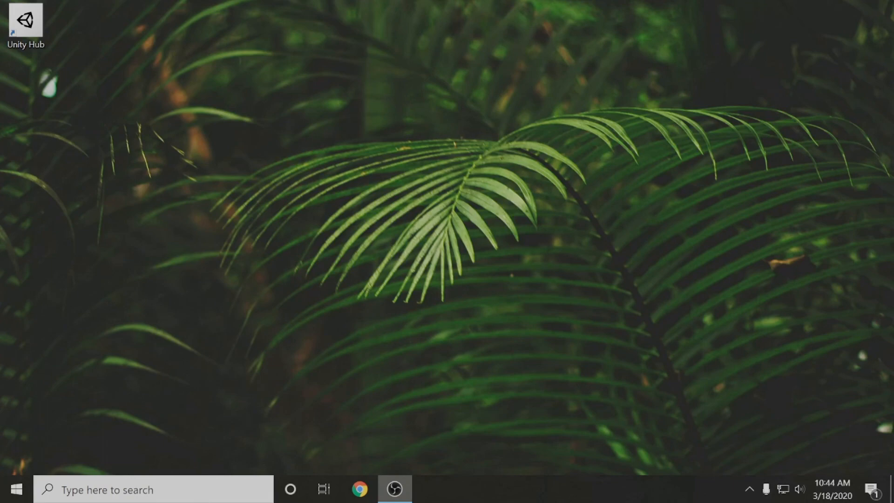